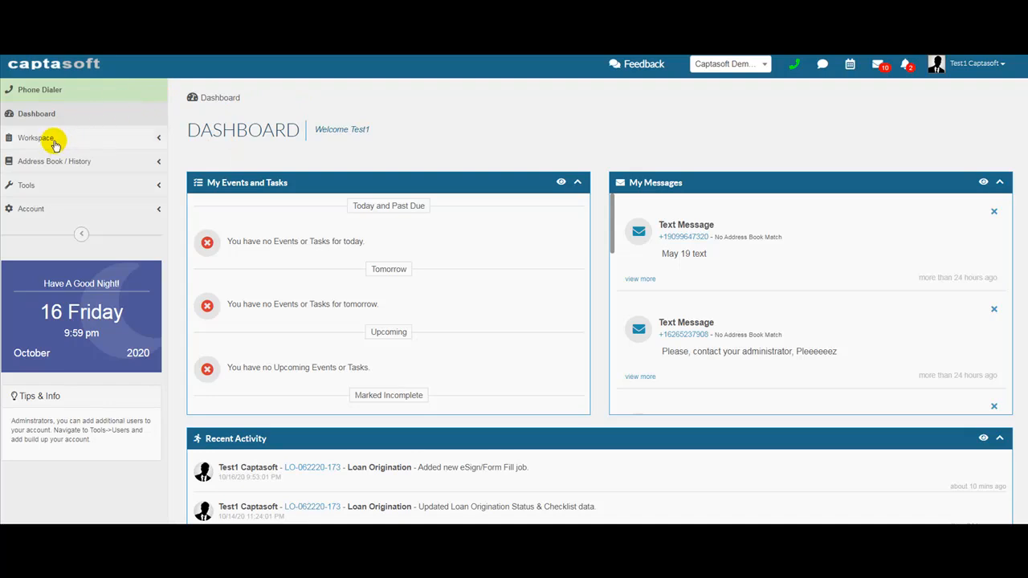
# - Open the top, most recently modified Loan Origination record from the Workspace sidebar for editing
pyautogui.click(54, 141)
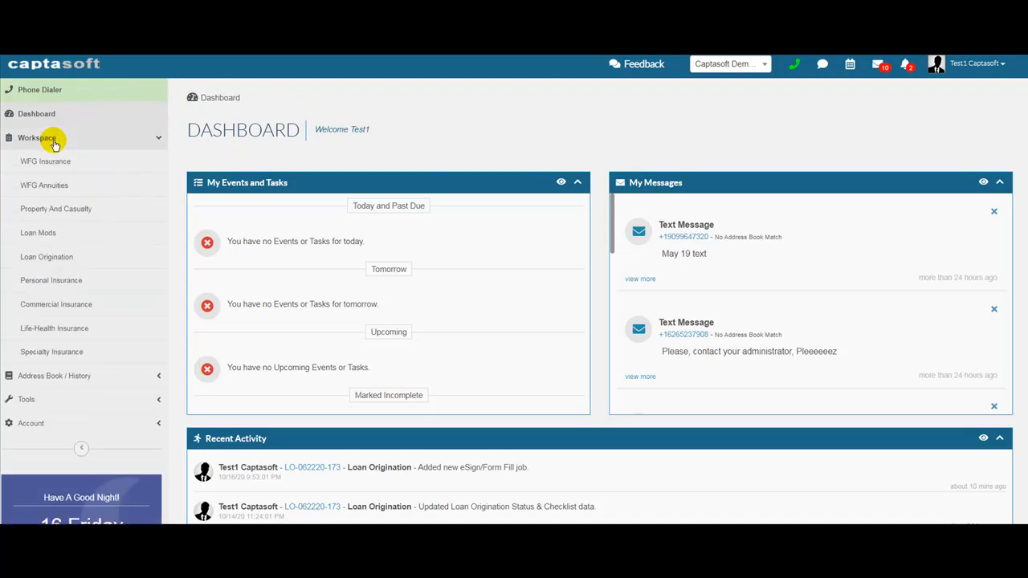
pyautogui.click(62, 258)
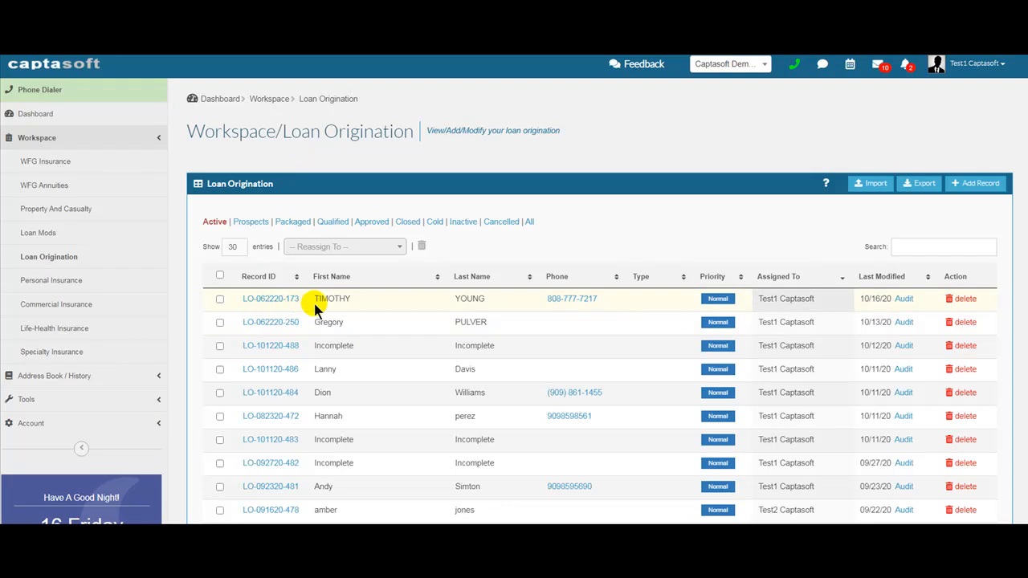
pyautogui.click(264, 299)
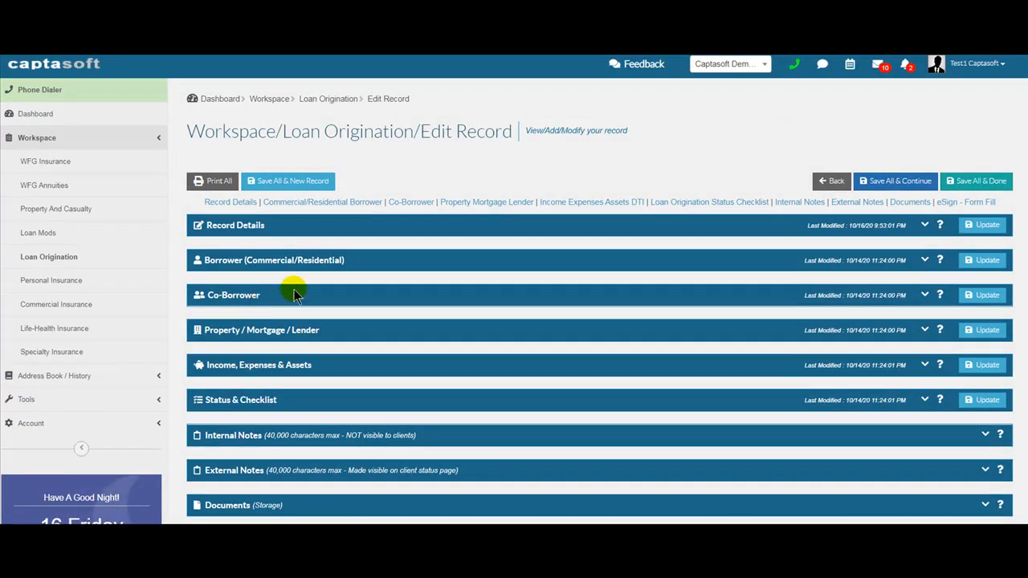
# - Expand the record's empty eSign & Form Fill section and start adding a new job
pyautogui.click(393, 263)
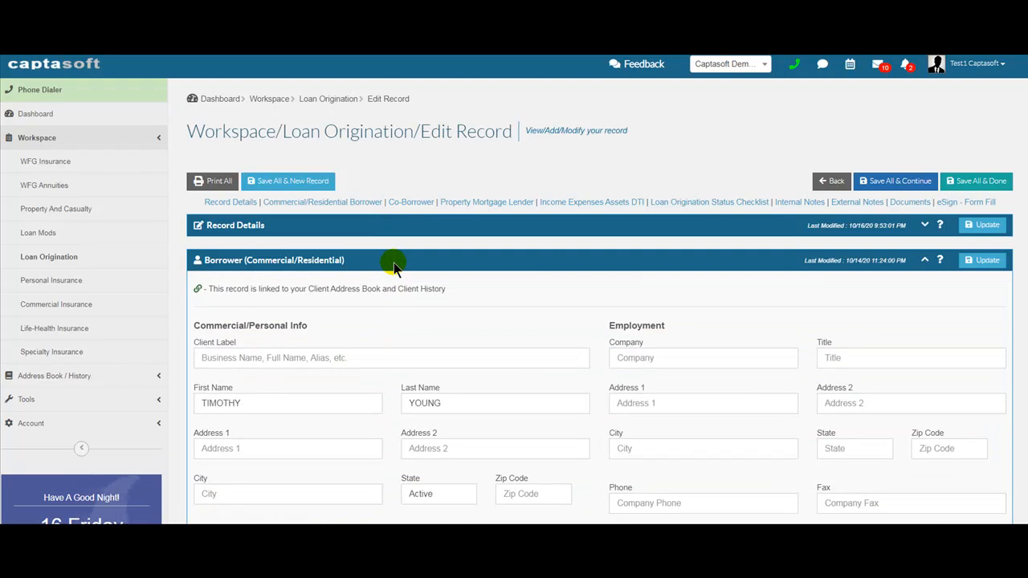
pyautogui.click(393, 262)
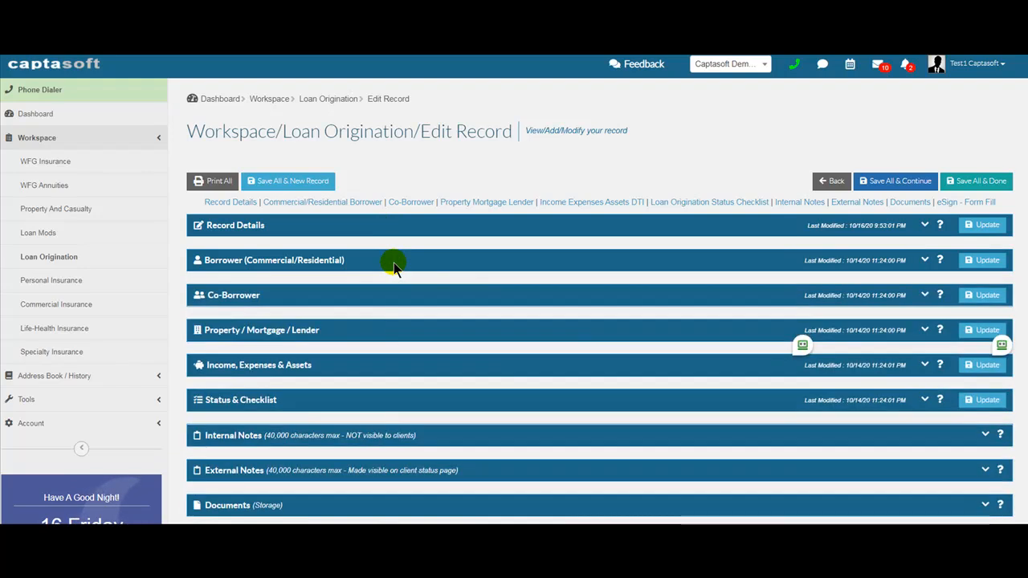
pyautogui.scroll(-2, 353, 287)
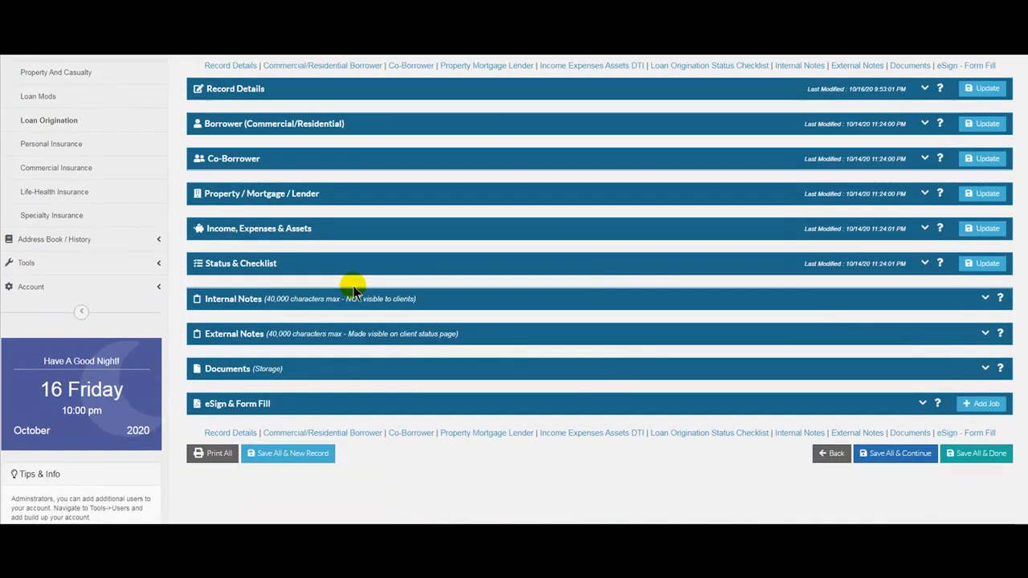
pyautogui.scroll(-1, 353, 289)
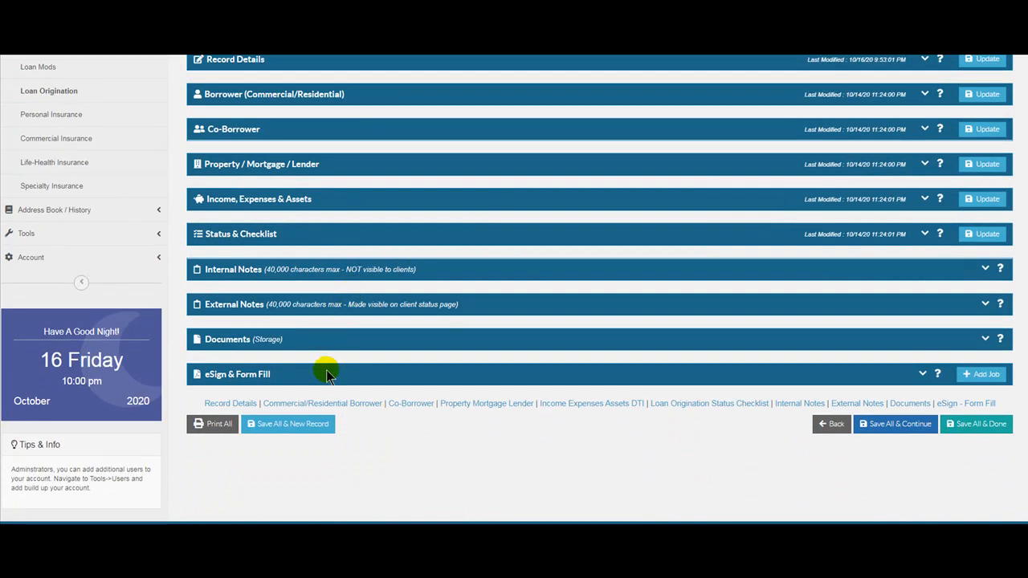
pyautogui.click(326, 375)
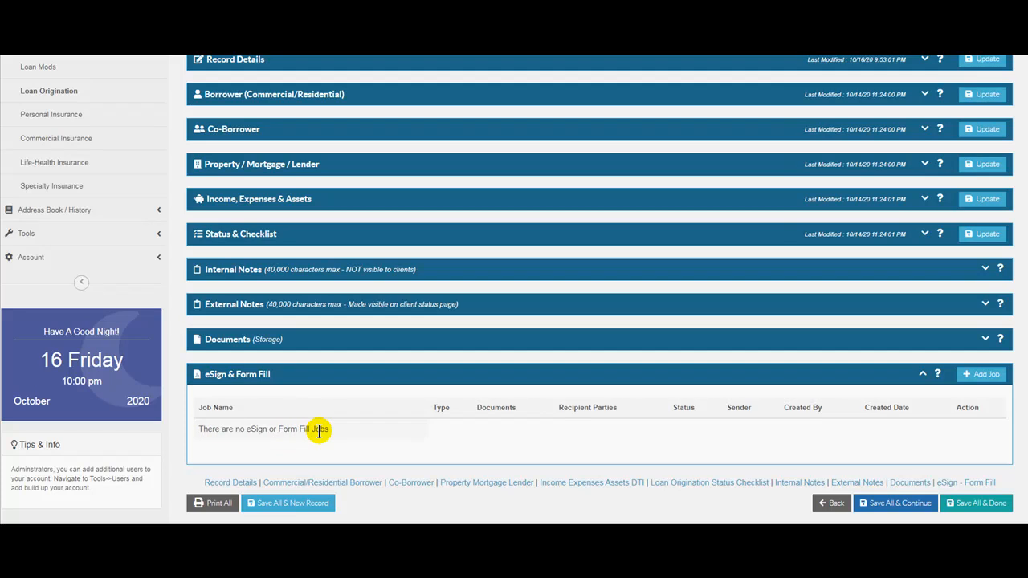
pyautogui.click(986, 375)
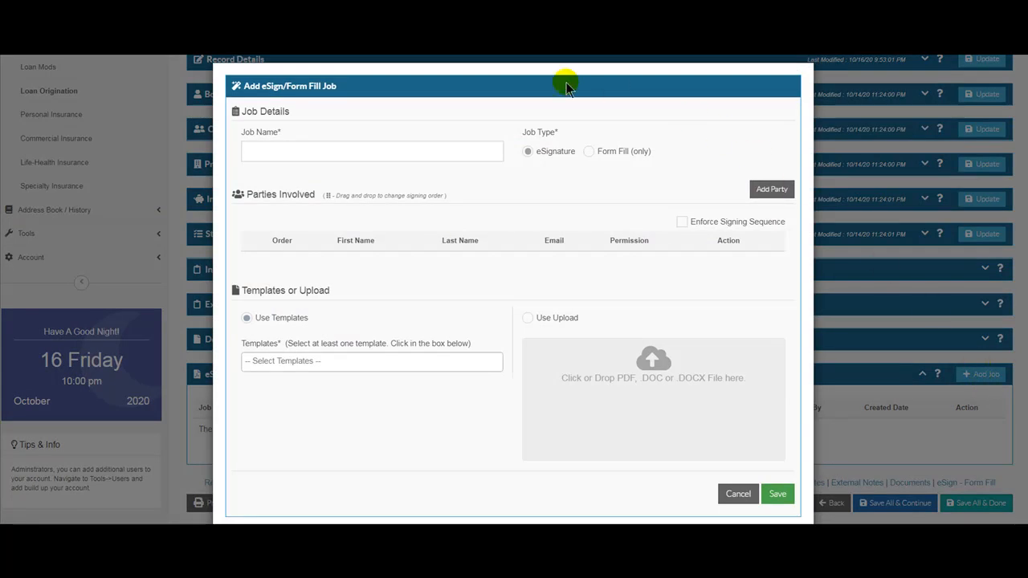
# - Name the job with the borrower's name plus 'NBA' and start adding a signing party
pyautogui.click(302, 150)
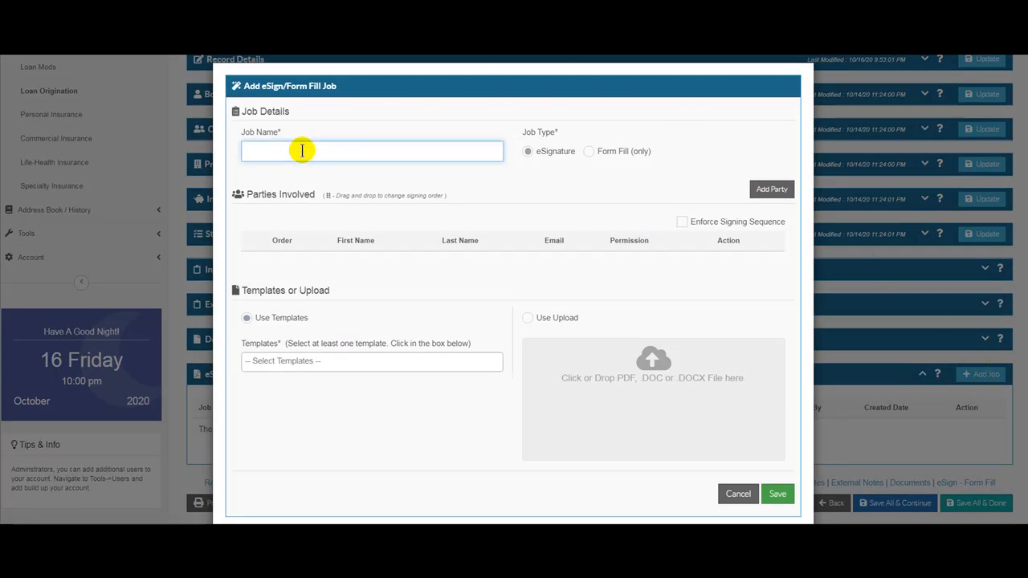
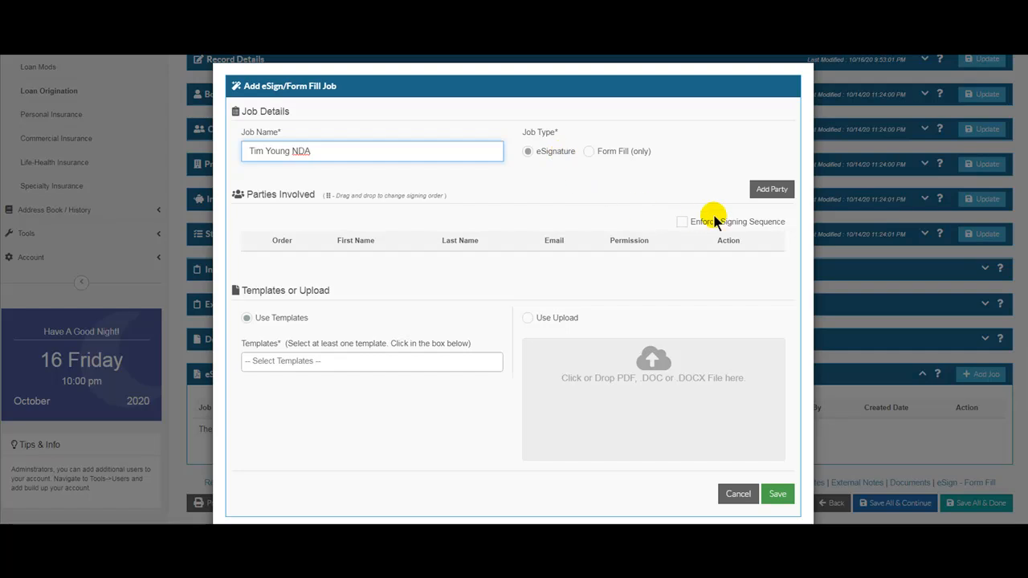
pyautogui.click(759, 196)
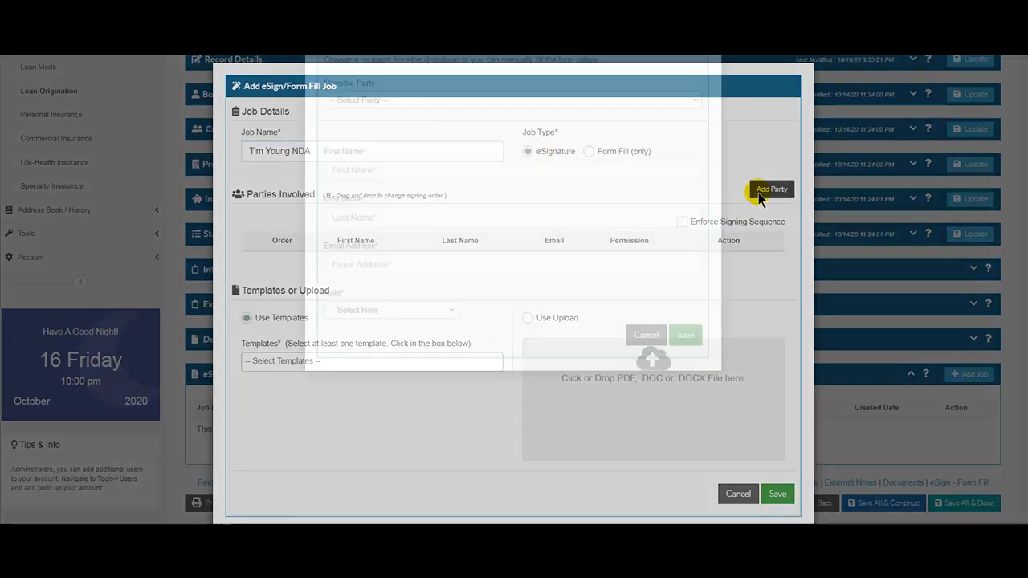
# - Save the borrower as a party with first name, last name, e-mail and the Fill Fields and Sign role
pyautogui.click(376, 249)
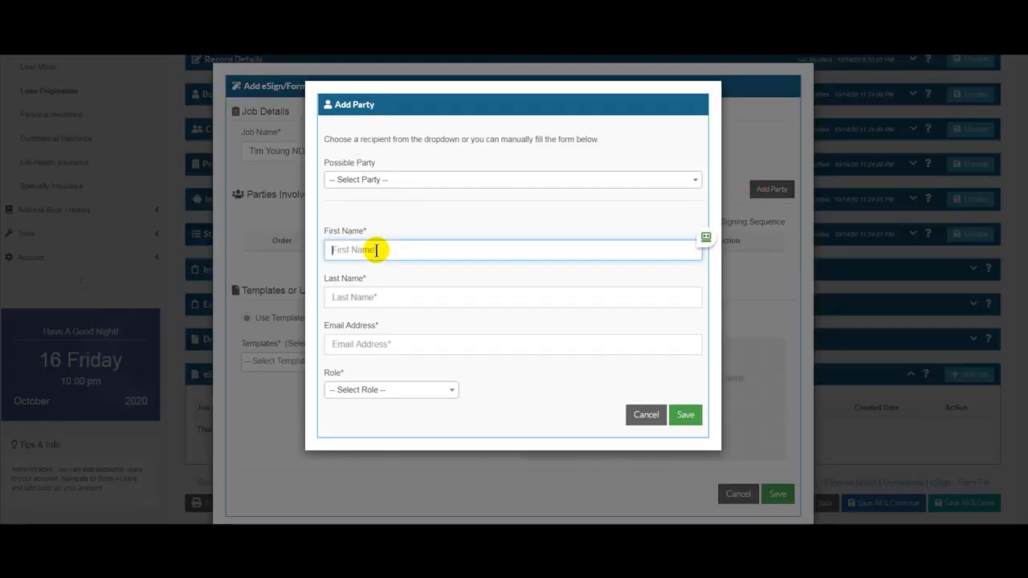
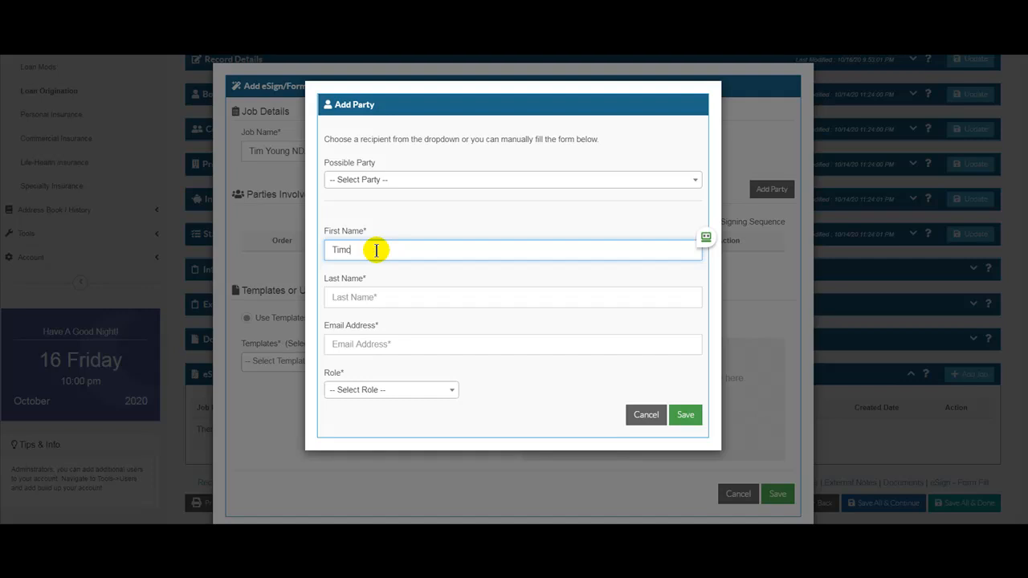
pyautogui.click(374, 297)
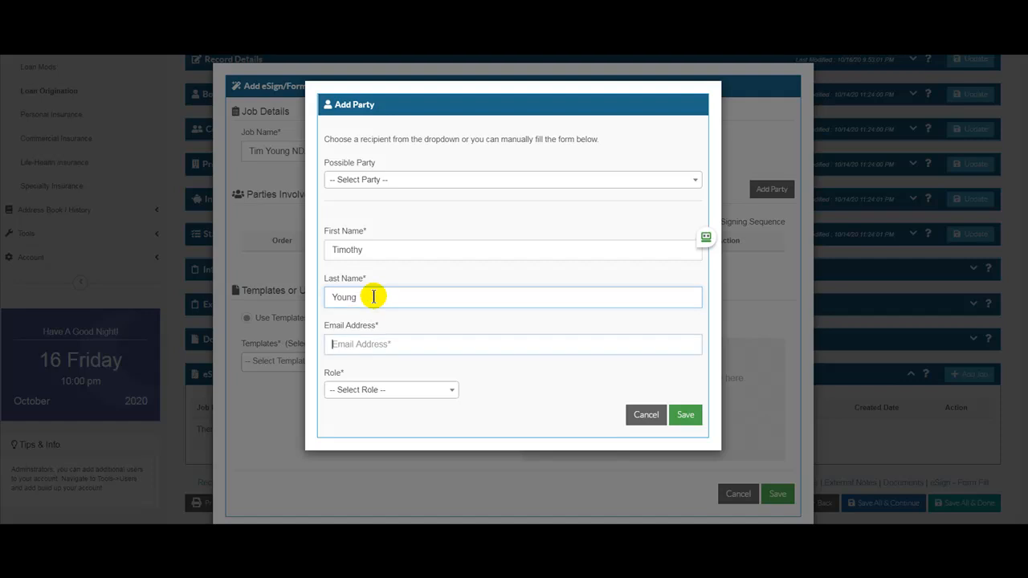
pyautogui.press('Tab')
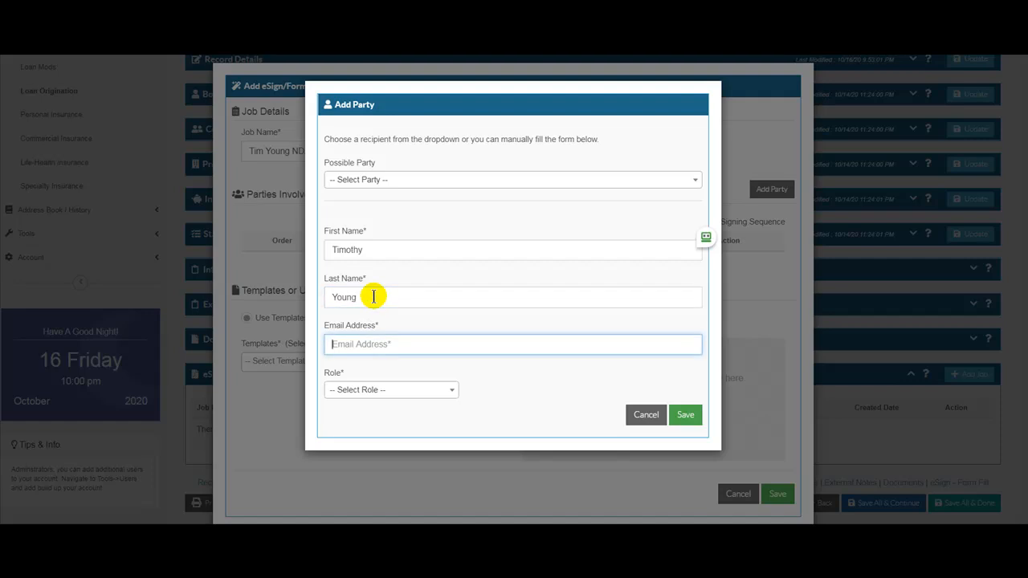
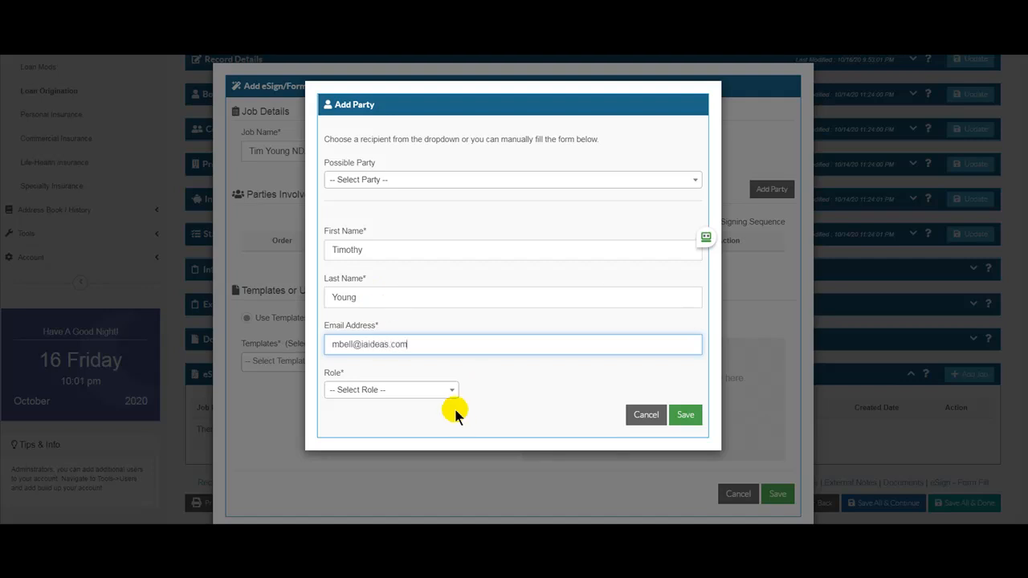
pyautogui.click(413, 391)
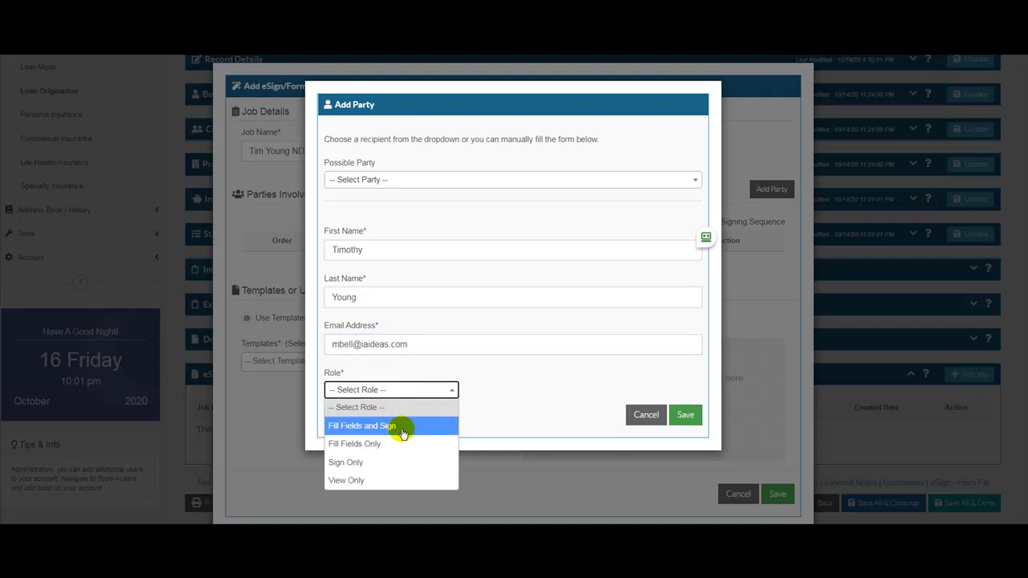
pyautogui.click(402, 432)
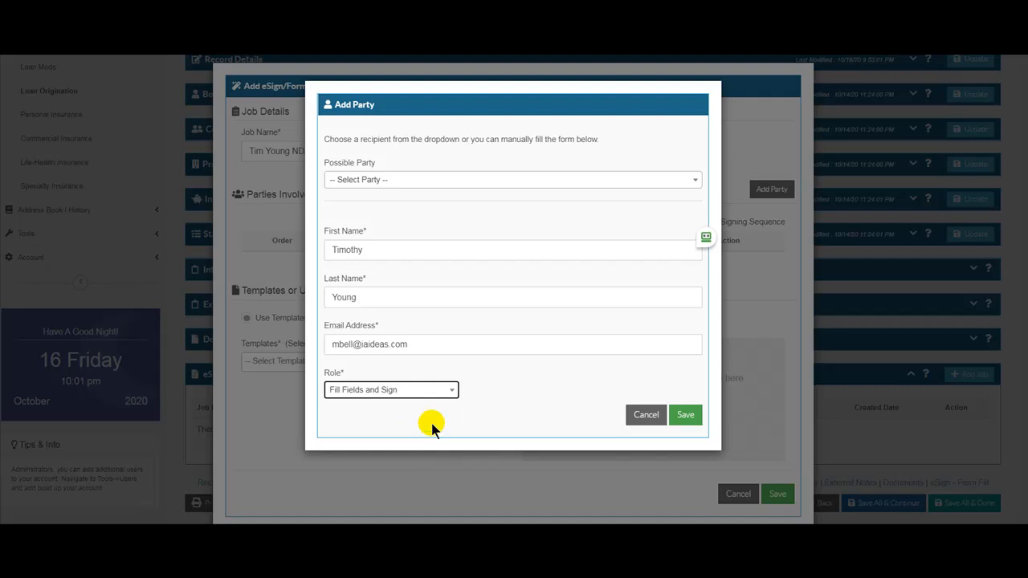
pyautogui.click(685, 415)
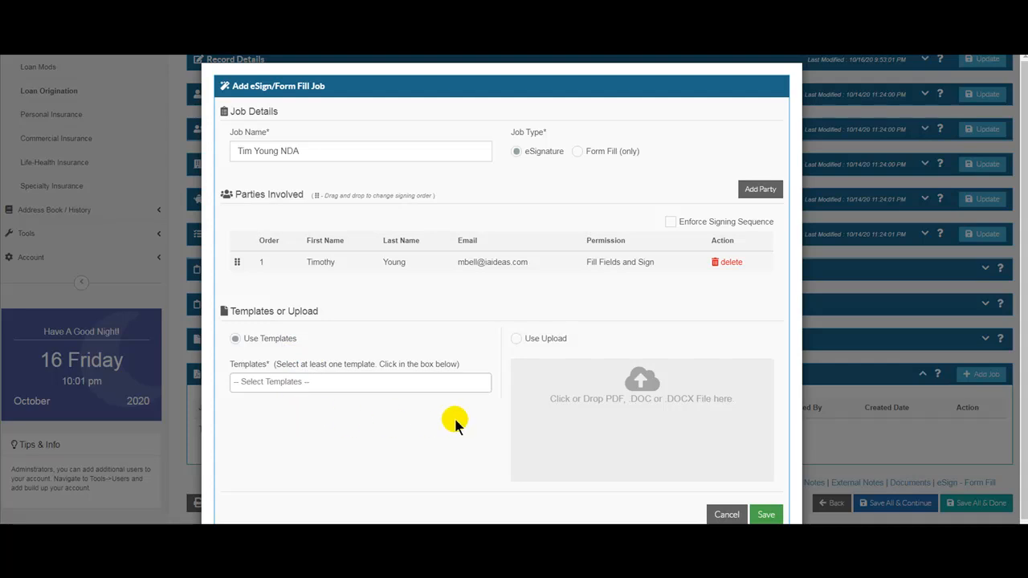
# - Switch the job's document source from Use Templates to Use Upload
pyautogui.click(516, 339)
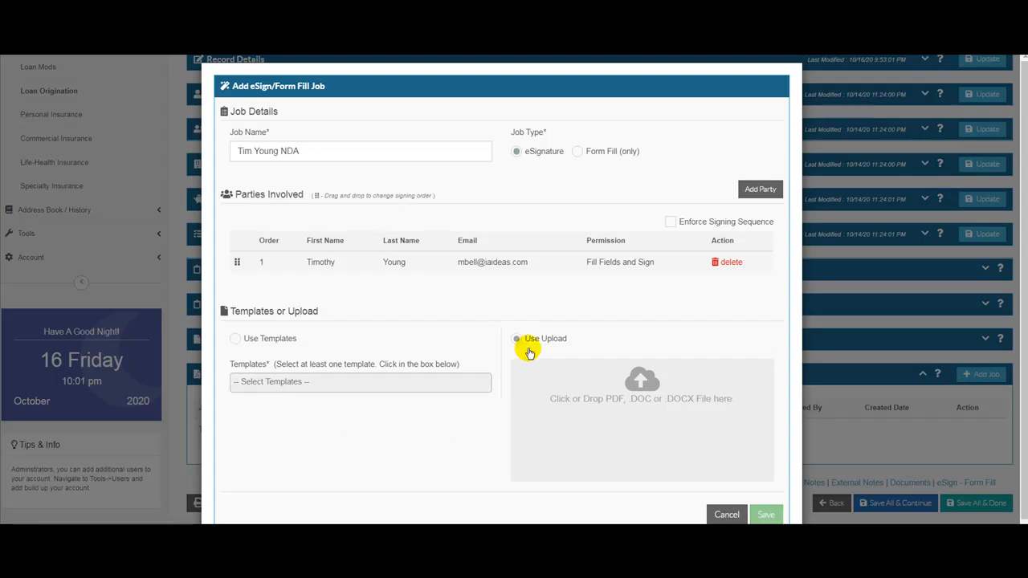
# - Attach chase form.pdf from the hamp forms folder as the job's uploaded document
pyautogui.click(631, 417)
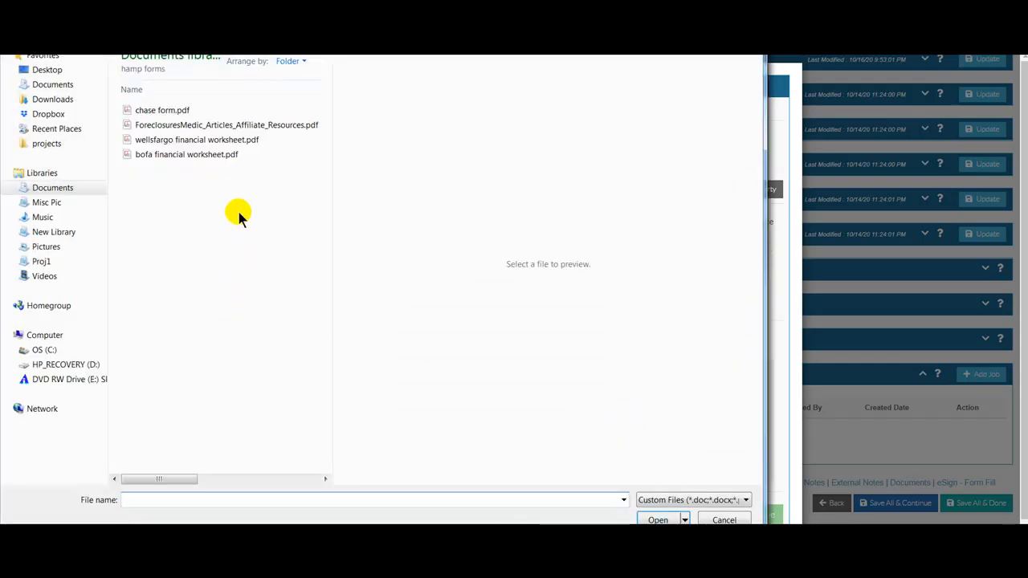
pyautogui.click(163, 112)
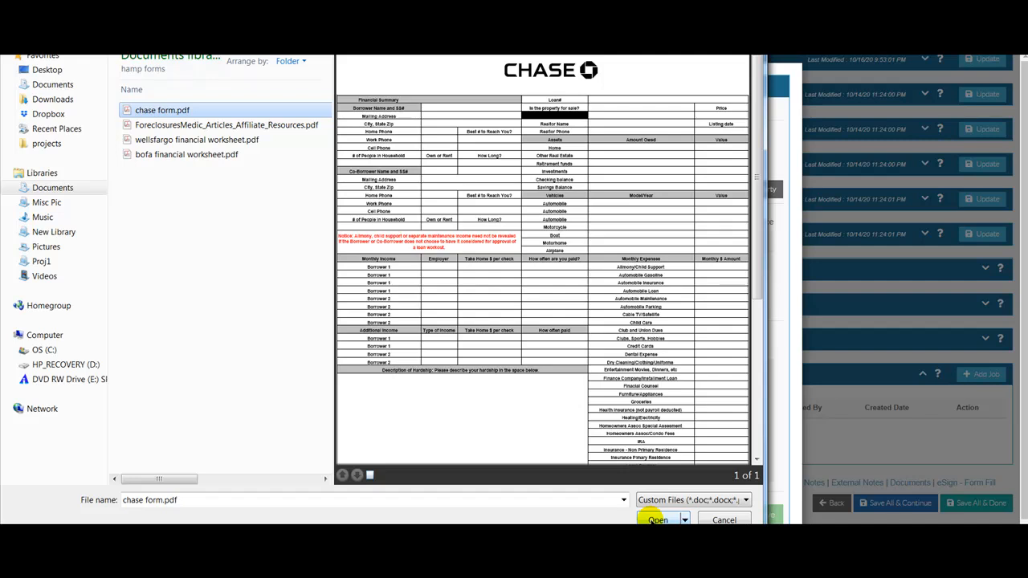
pyautogui.click(657, 520)
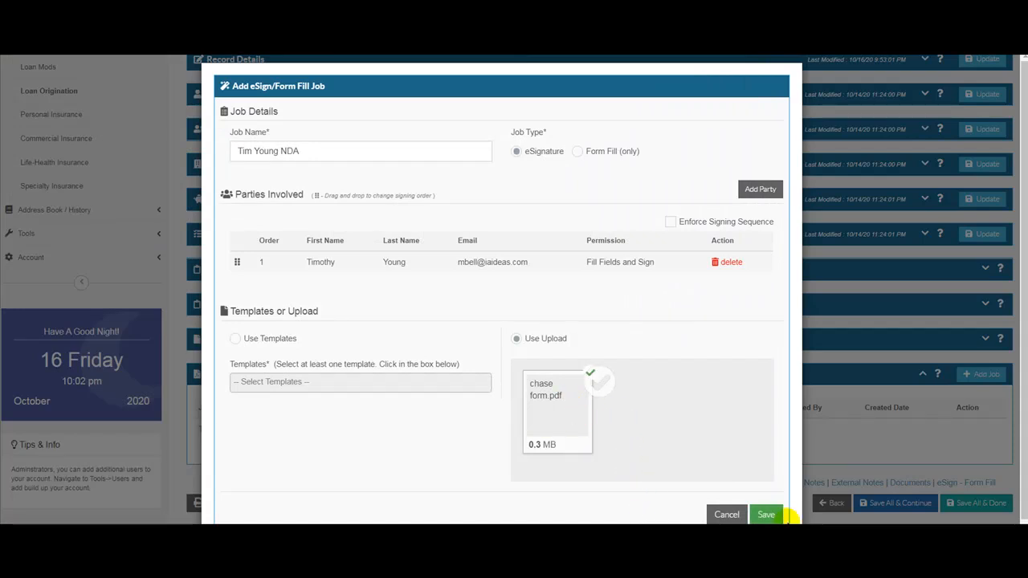
# - Save the job and check its Document List, Recipient List and History entries
pyautogui.click(767, 514)
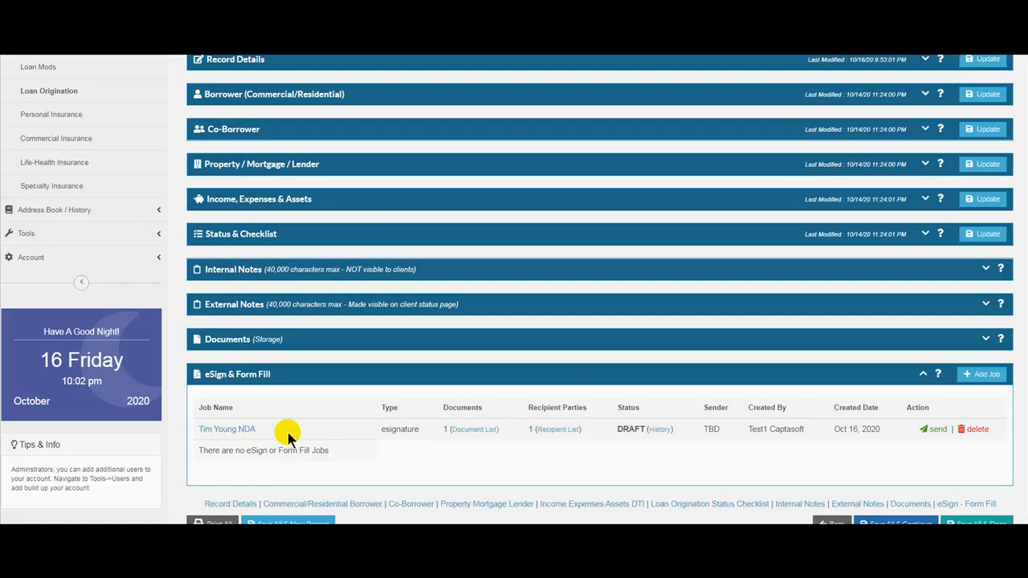
pyautogui.moveTo(472, 433)
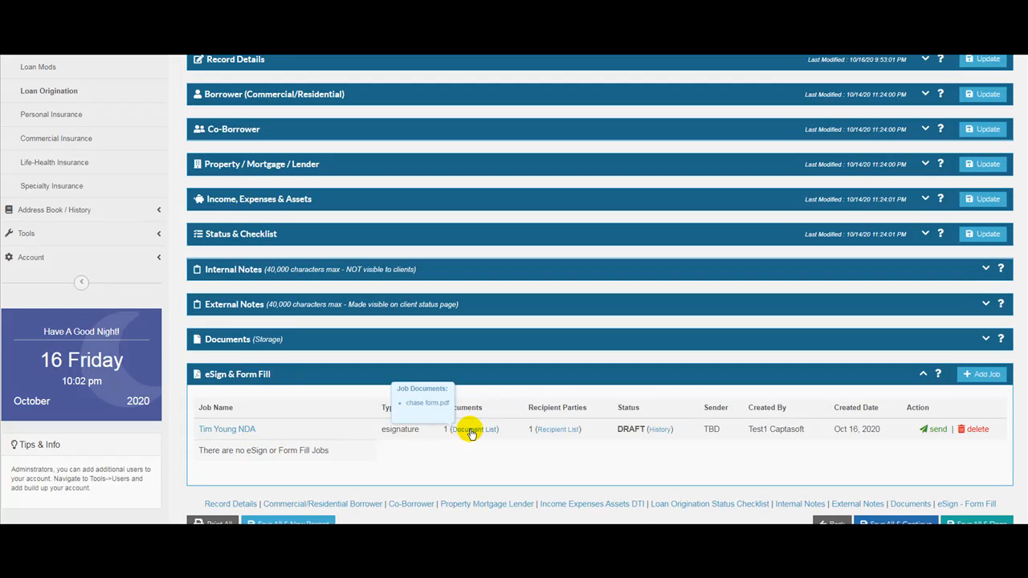
pyautogui.moveTo(562, 431)
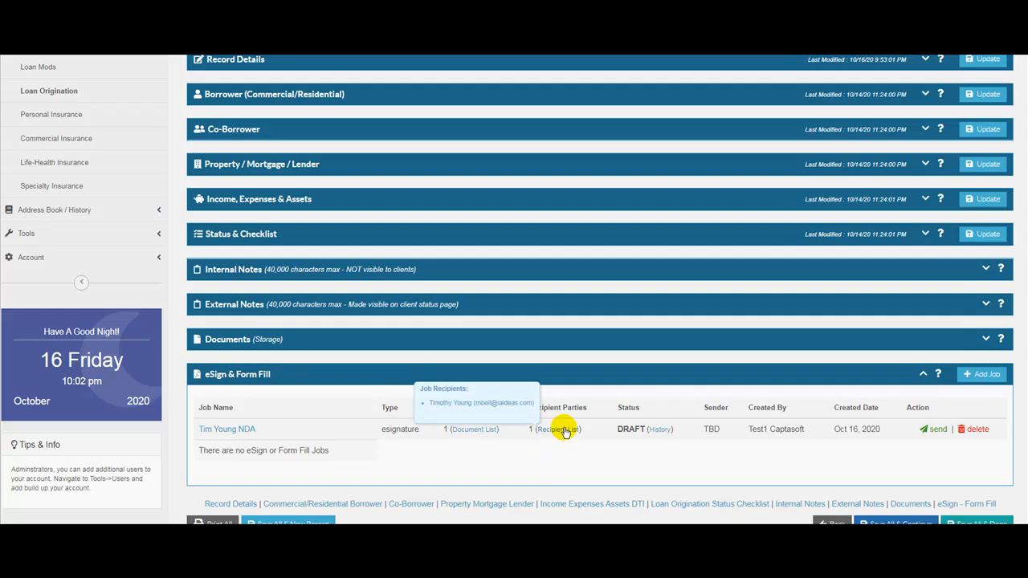
pyautogui.moveTo(657, 432)
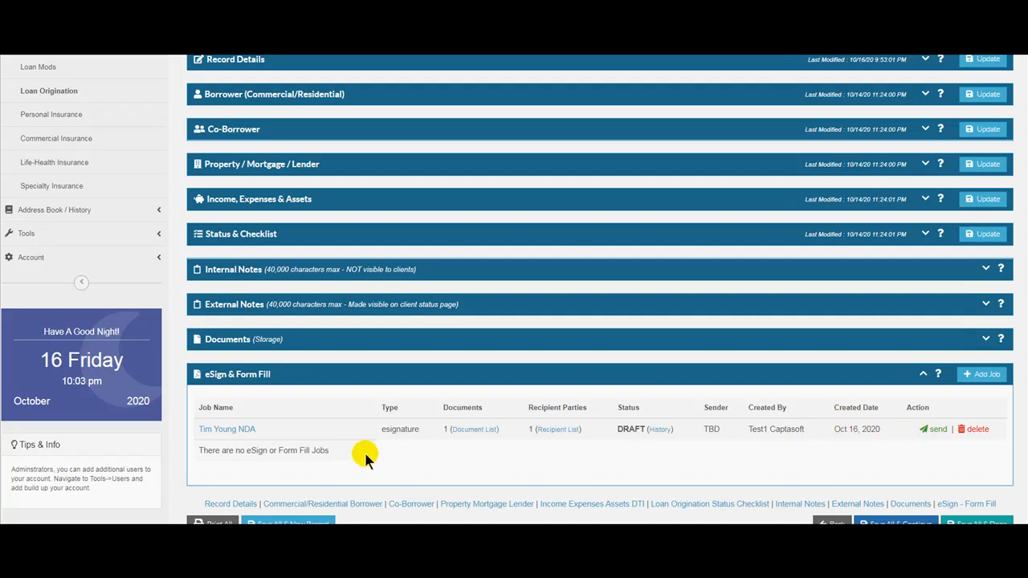
# - Open the NDA job's Chase form in the document editor and scroll through its pages
pyautogui.click(226, 430)
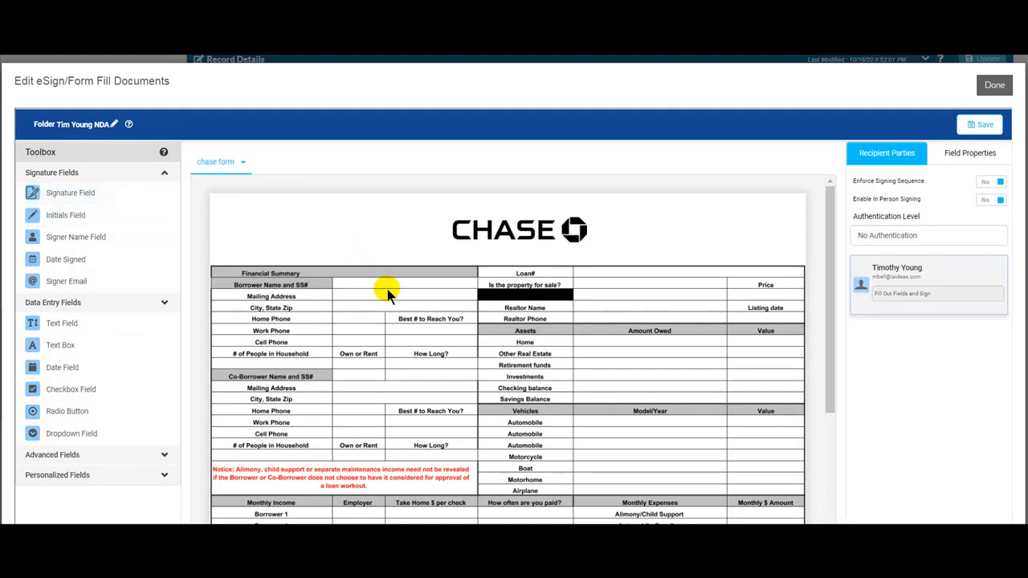
pyautogui.scroll(-10, 388, 295)
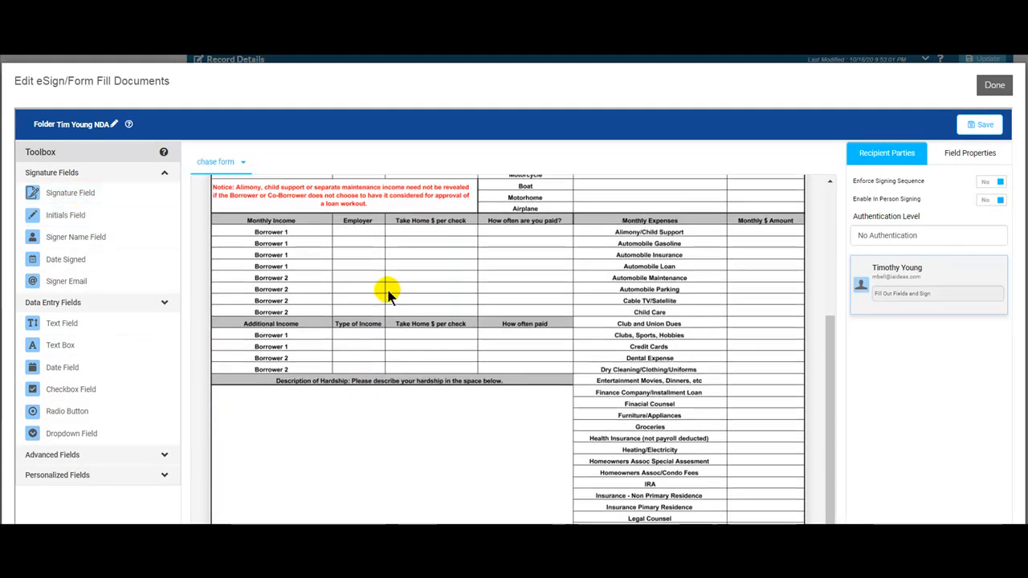
pyautogui.scroll(-1, 386, 287)
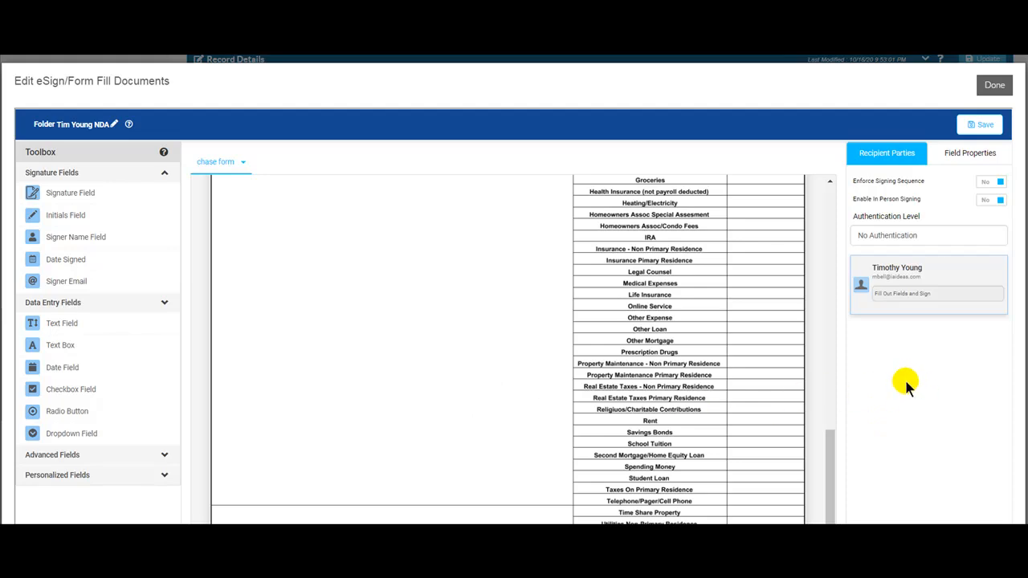
pyautogui.scroll(-3, 904, 377)
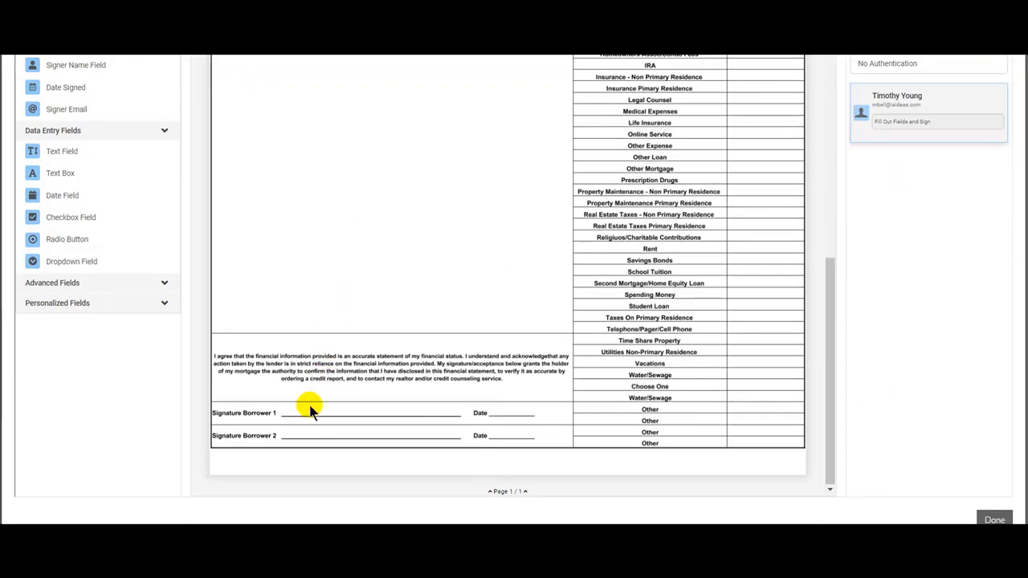
pyautogui.scroll(1, 299, 376)
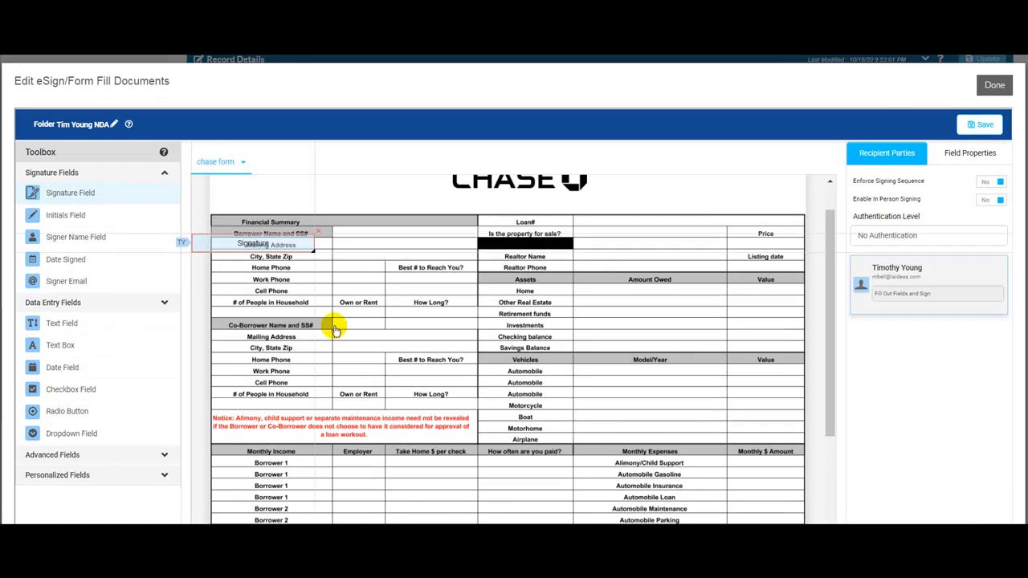
# - Drop a Signature Field onto the Signature Borrower 1 line and shrink it to fit
pyautogui.moveTo(109, 522)
pyautogui.mouseDown()
pyautogui.moveTo(458, 505)
pyautogui.moveTo(409, 490)
pyautogui.mouseUp()
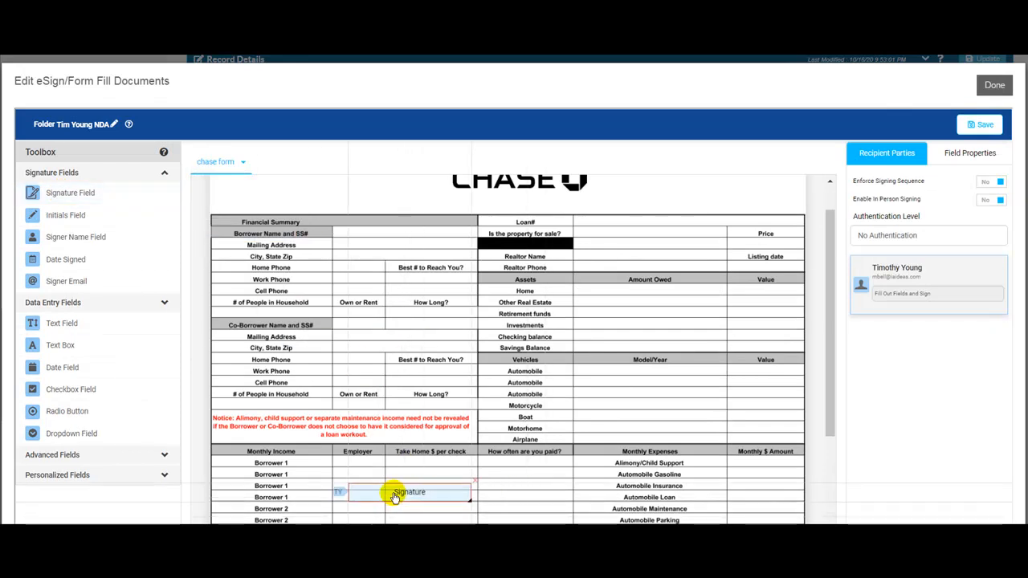
pyautogui.scroll(-3, 462, 421)
pyautogui.moveTo(438, 289)
pyautogui.mouseDown()
pyautogui.moveTo(429, 516)
pyautogui.moveTo(419, 505)
pyautogui.mouseUp()
pyautogui.scroll(-4, 469, 416)
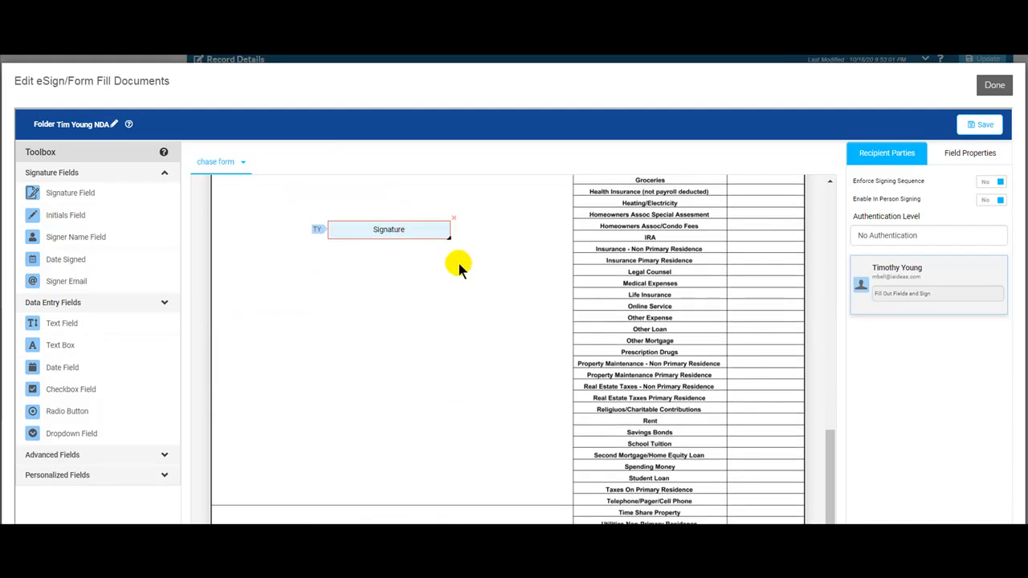
pyautogui.moveTo(432, 232); pyautogui.dragTo(379, 492)
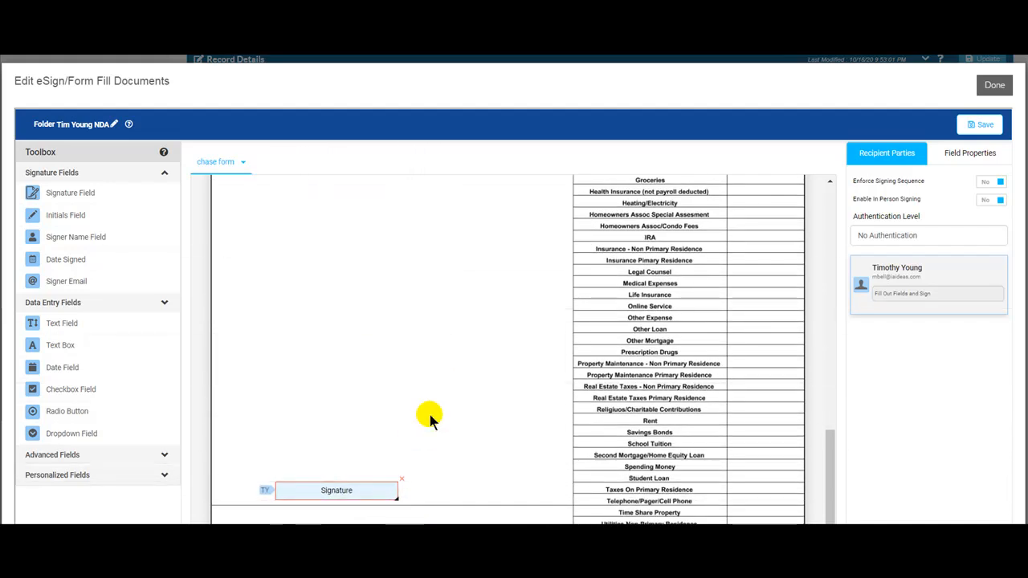
pyautogui.scroll(-2, 873, 405)
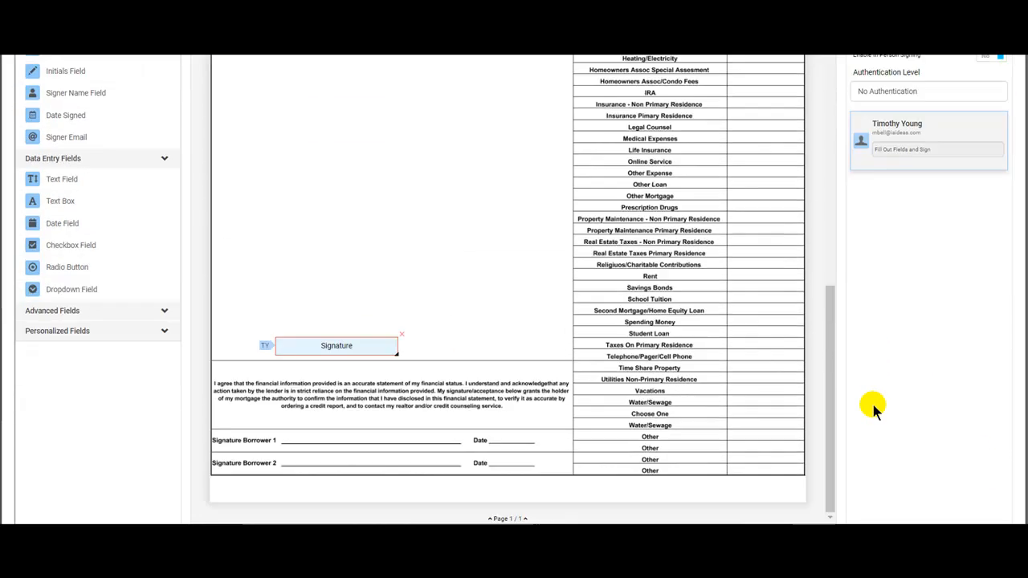
pyautogui.moveTo(351, 319)
pyautogui.mouseDown()
pyautogui.moveTo(356, 374)
pyautogui.moveTo(344, 413)
pyautogui.moveTo(363, 416)
pyautogui.moveTo(358, 409)
pyautogui.mouseUp()
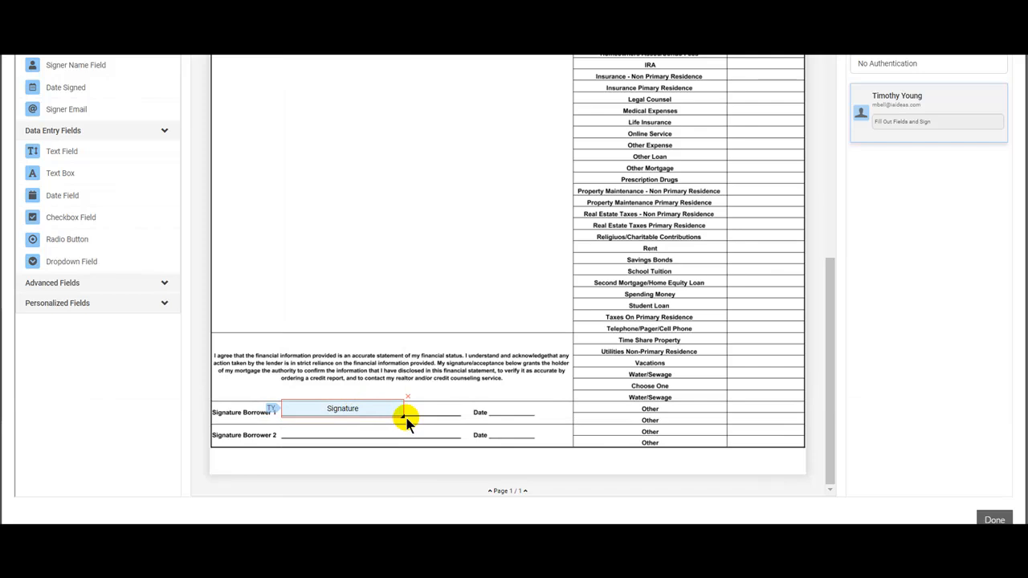
pyautogui.moveTo(401, 413); pyautogui.dragTo(386, 412)
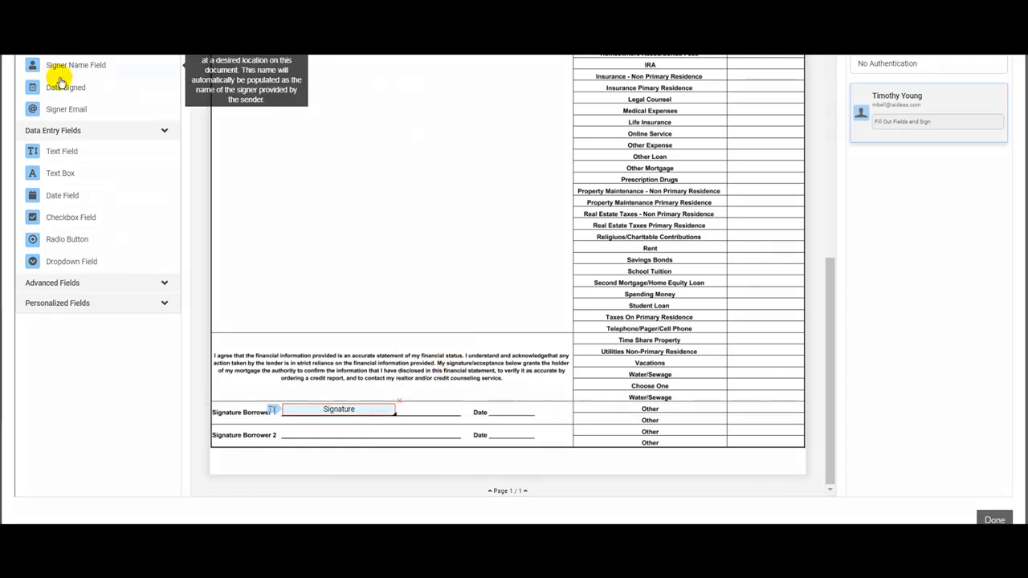
# - Place a Date Signed field on the Borrower 1 Date line and narrow it to fit
pyautogui.moveTo(68, 87); pyautogui.dragTo(530, 416)
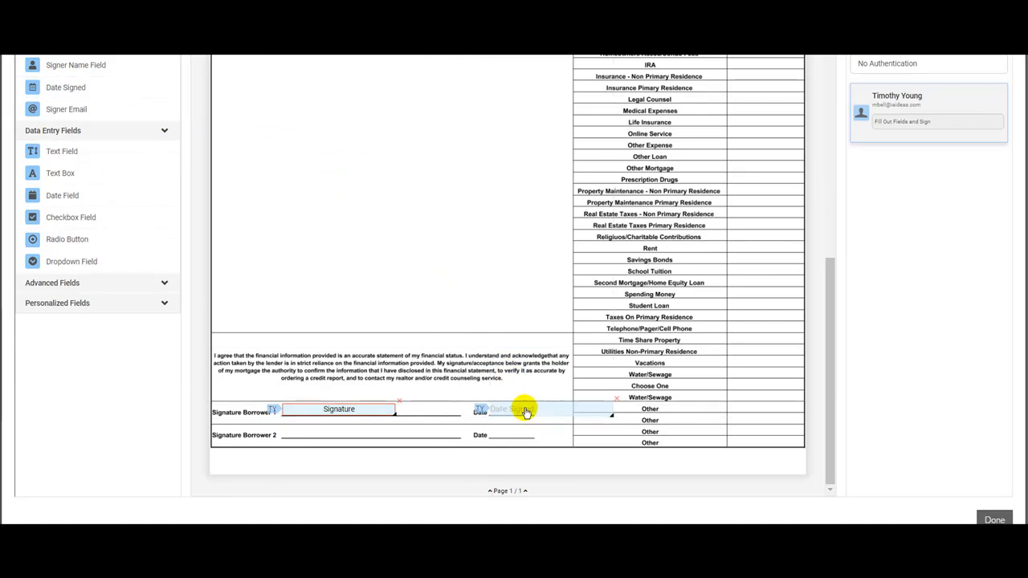
pyautogui.moveTo(604, 413); pyautogui.dragTo(533, 409)
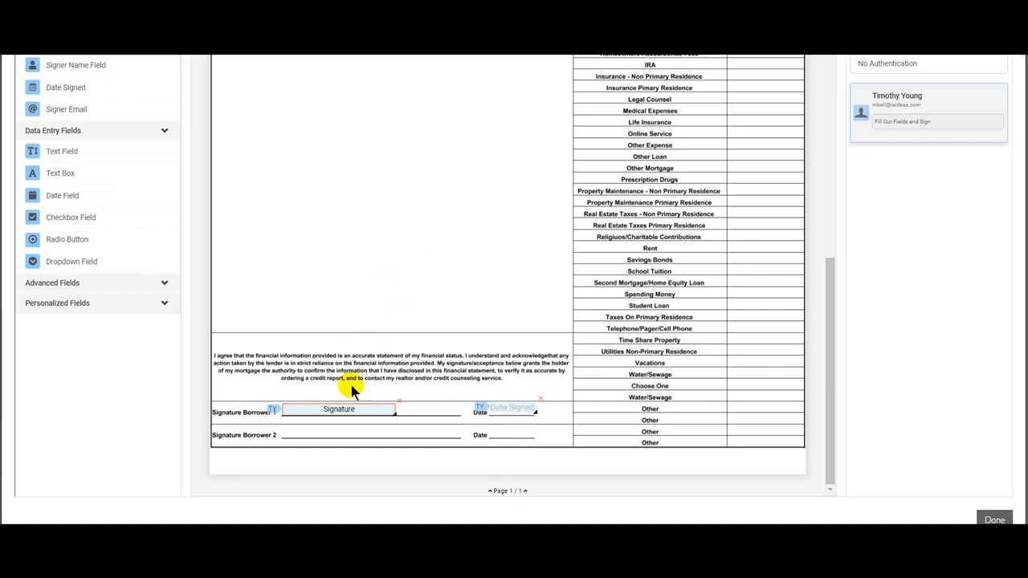
pyautogui.scroll(10, 472, 245)
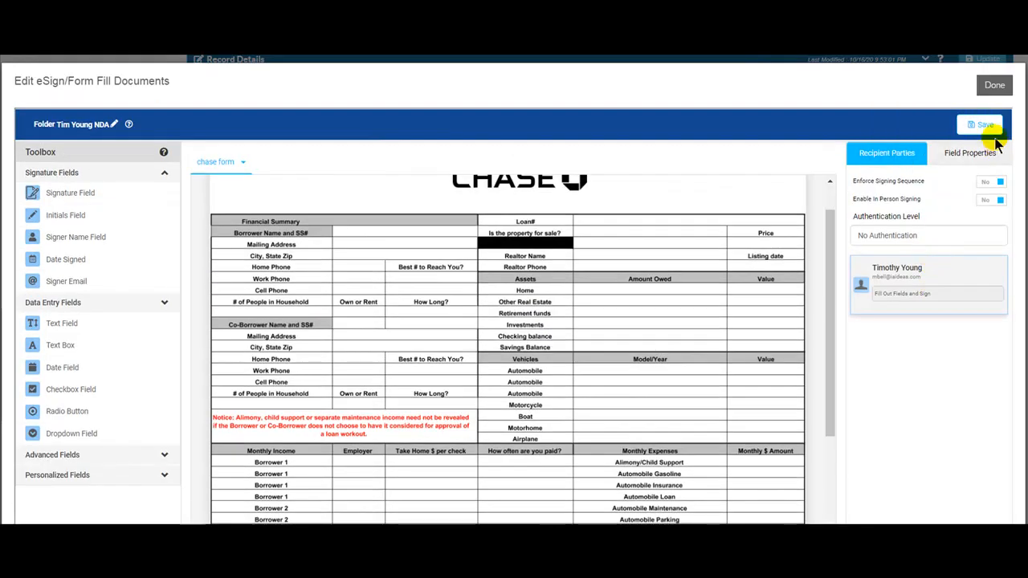
# - Save the placed signature and date fields, then exit the editor with the NDA job still DRAFT
pyautogui.click(987, 126)
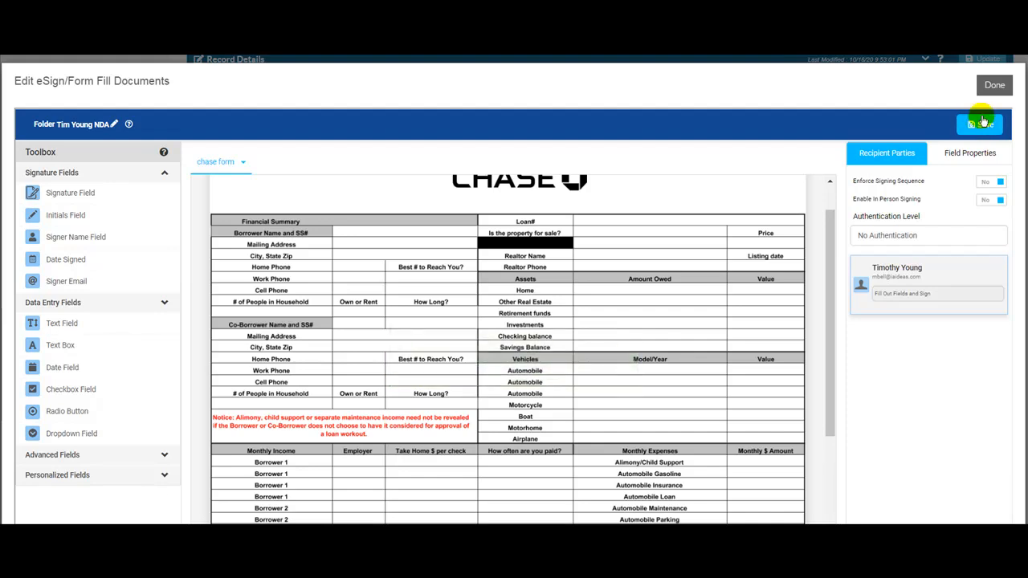
pyautogui.click(993, 87)
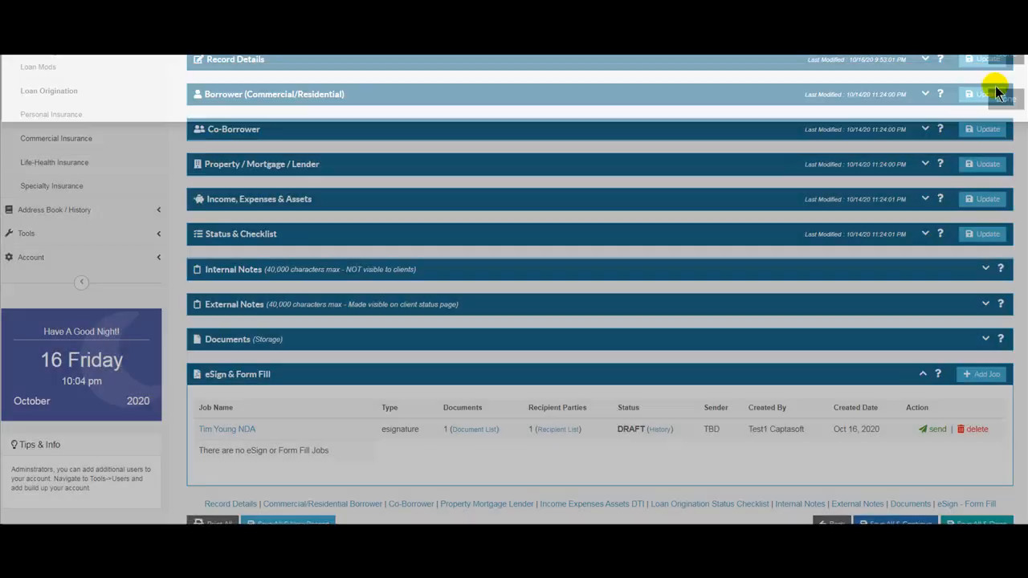